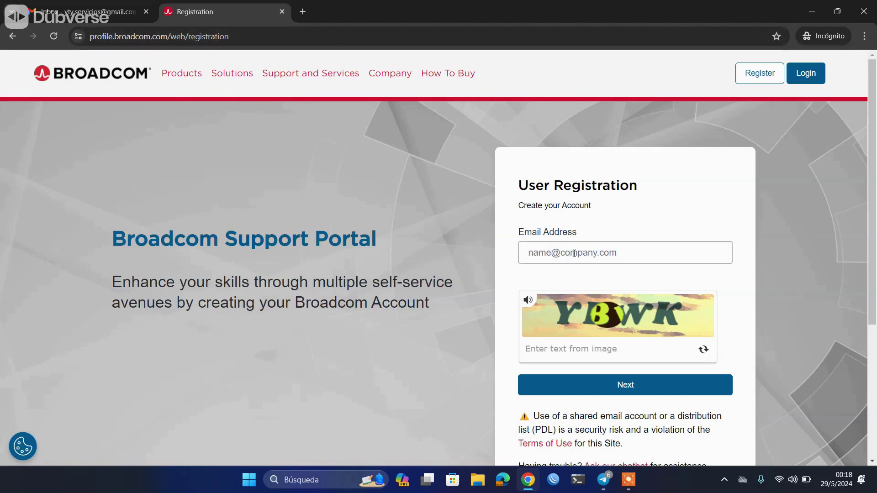
Step: Submit the registration e-mail together with the captcha answer
click(62, 13)
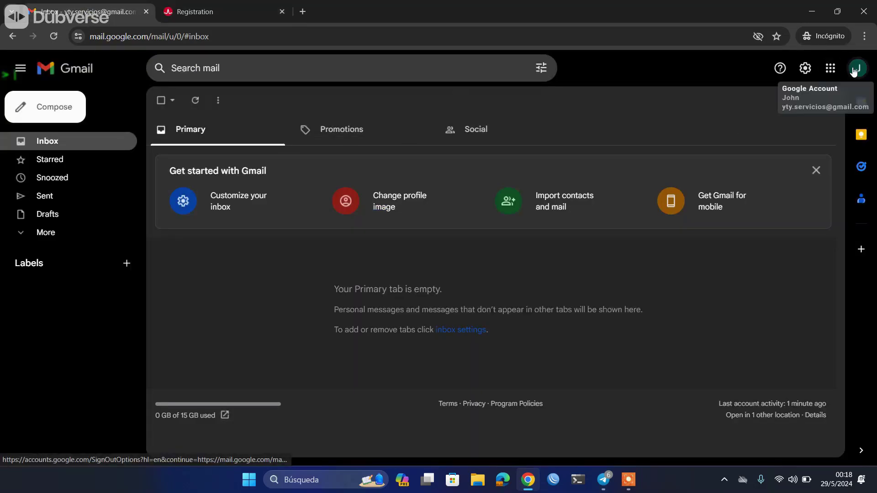
click(224, 12)
scroll(578, 228, down, 2)
click(578, 238)
text(ybwk)
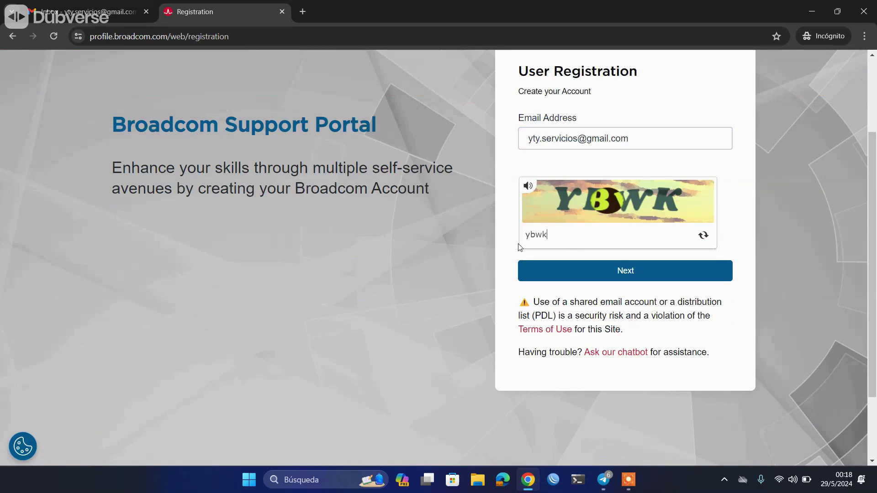
click(548, 279)
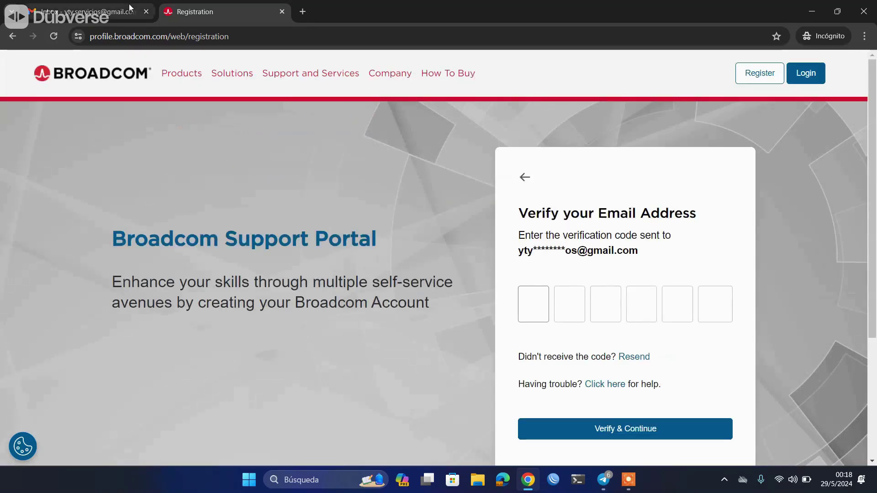
Step: Copy the verification code from the Broadcom e-mail and paste it in to verify
click(91, 11)
click(427, 252)
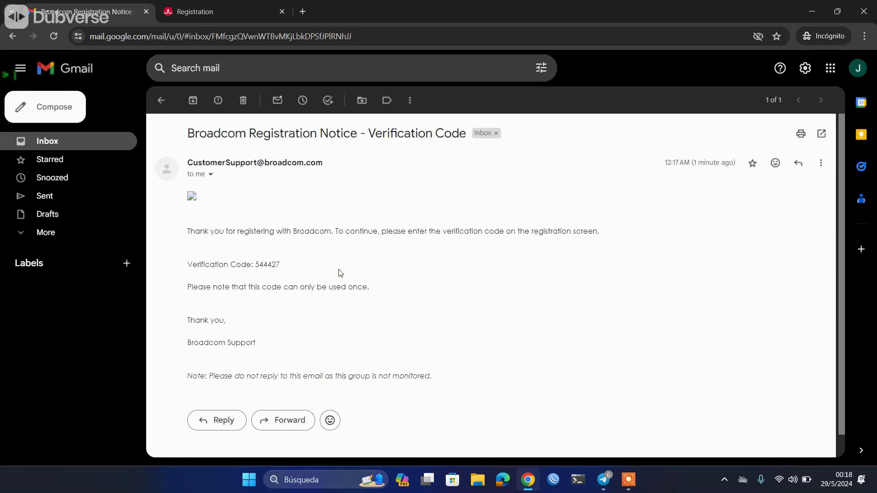
double_click(269, 263)
key(ctrl+c)
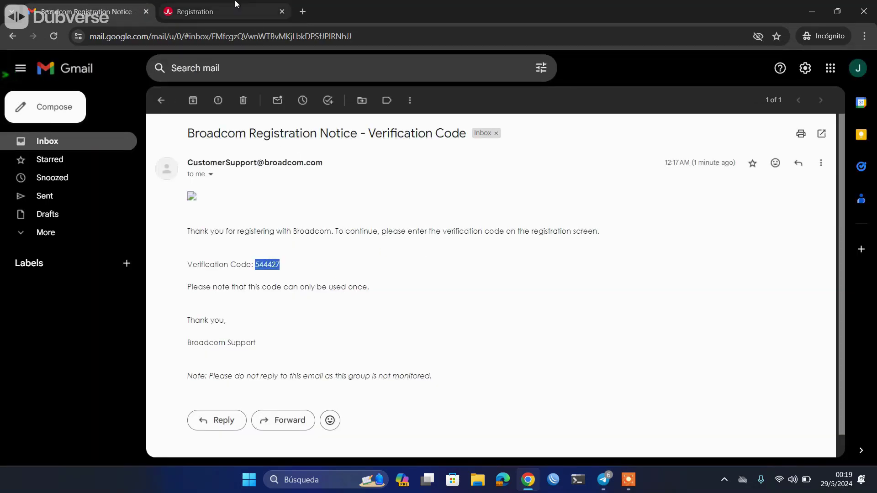
click(197, 12)
key(ctrl+v)
click(574, 428)
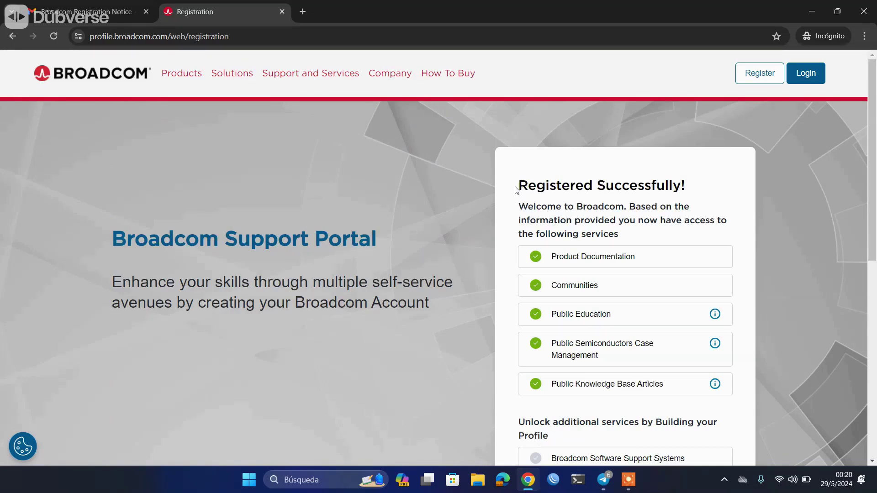
Step: Choose 'I'll do it later' for the profile, dismiss the welcome message and accept cookies
drag(515, 187, 690, 190)
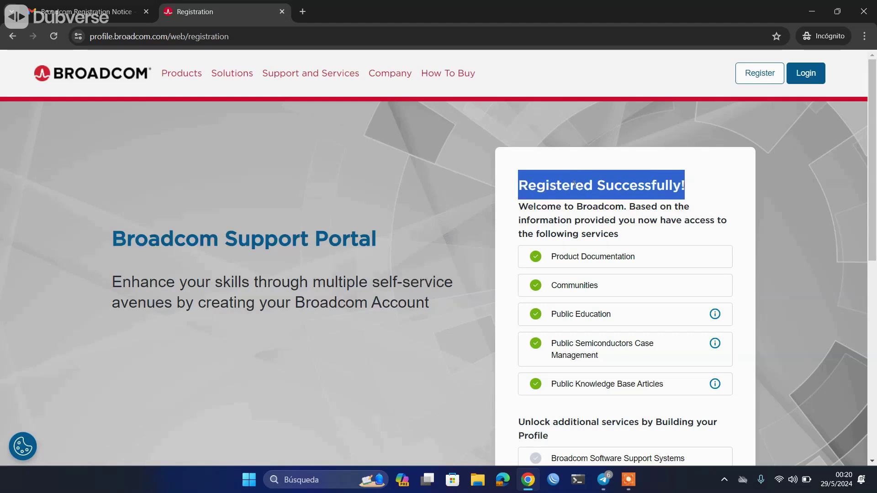
scroll(478, 224, down, 8)
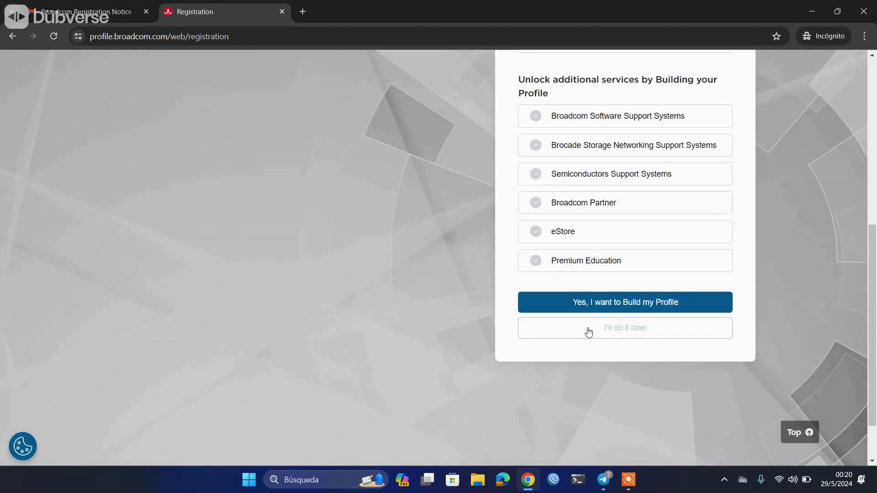
scroll(598, 131, up, 1)
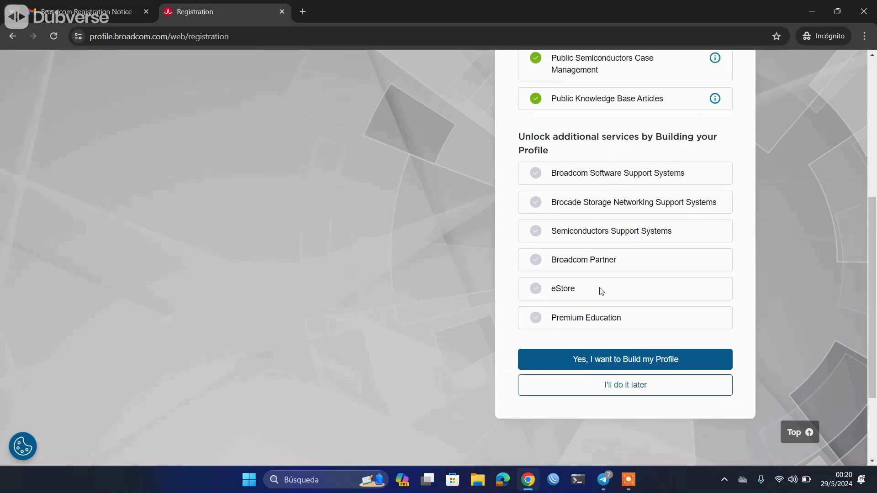
click(642, 387)
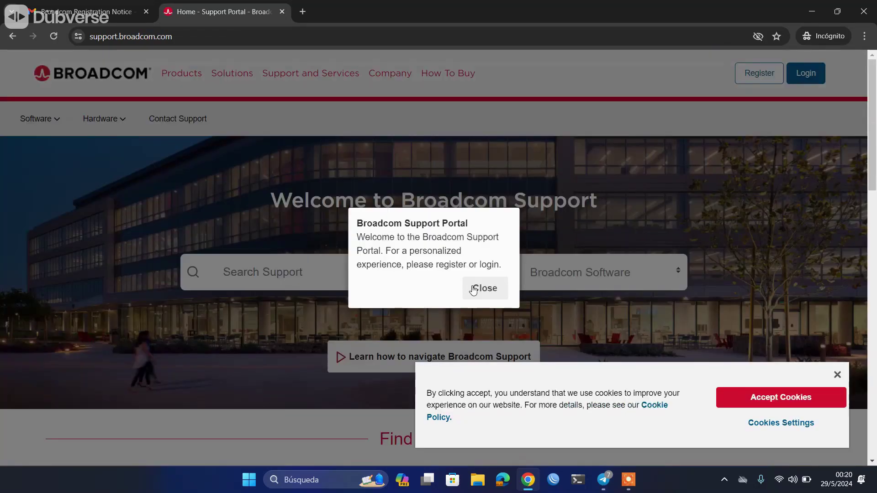
click(480, 288)
click(778, 397)
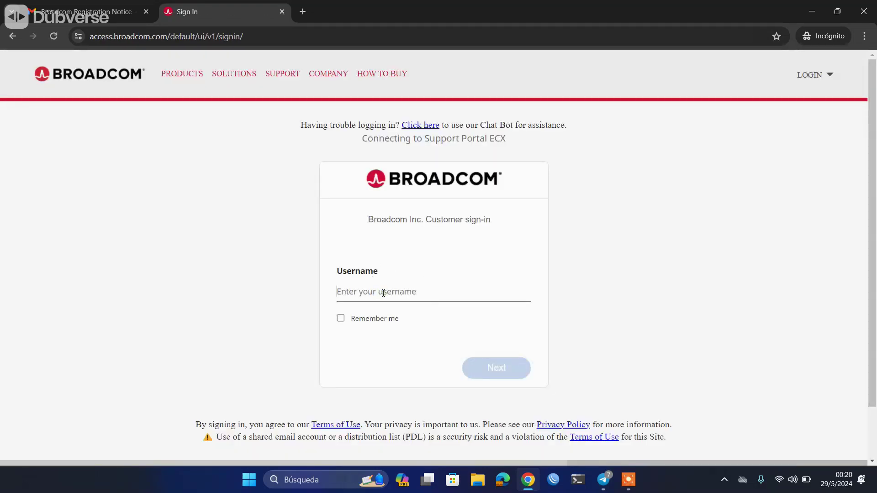
Step: Enter the account e-mail as the username, replacing the wrongly pasted code, and continue
click(383, 293)
key(ctrl+v)
double_click(382, 291)
key(BackSpace)
key(ctrl+v)
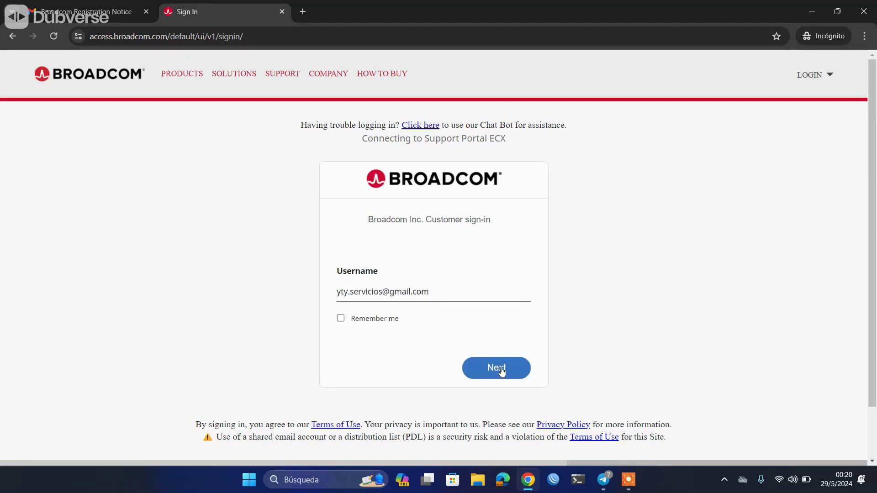
click(497, 367)
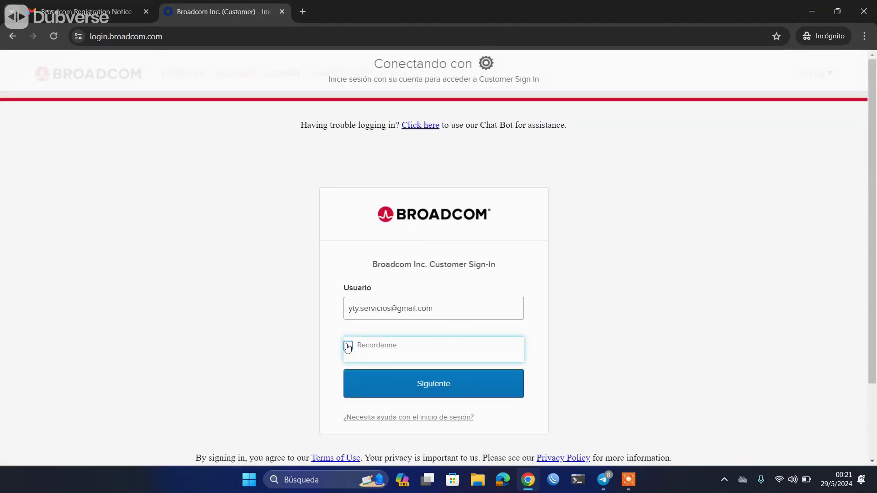
Step: Tick Remember me and sign in with the account password
click(348, 347)
click(381, 384)
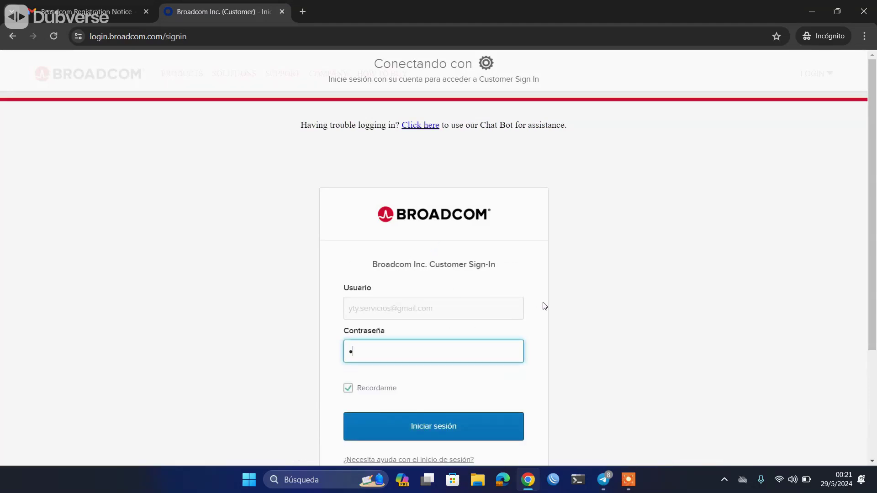
text(•)
key(Return)
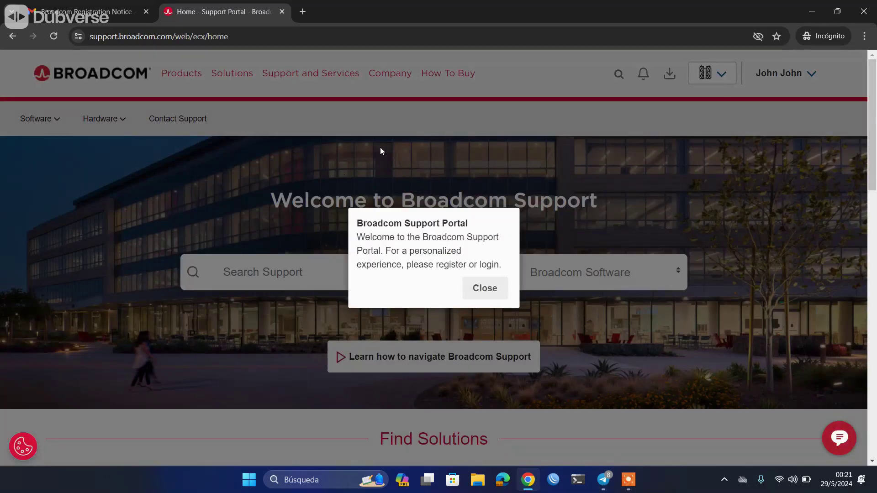
Step: Dismiss the welcome message and switch to the VMware Workstation Pro downloads tab
click(487, 288)
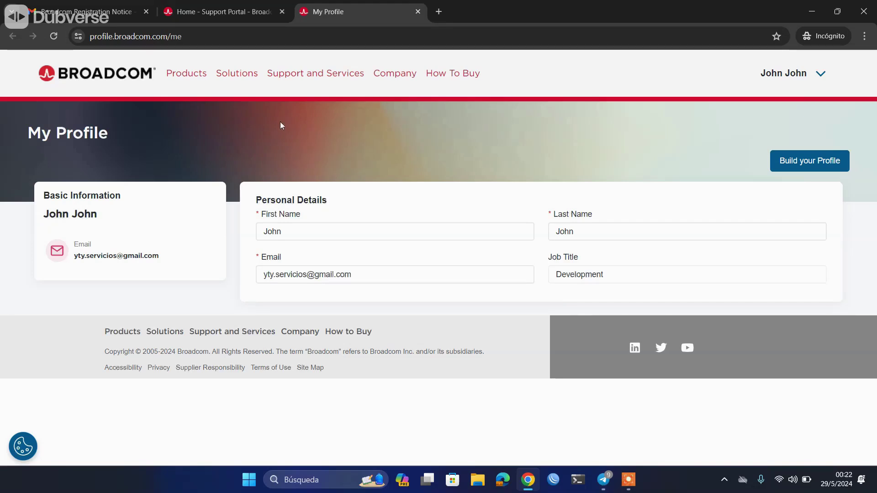
click(438, 12)
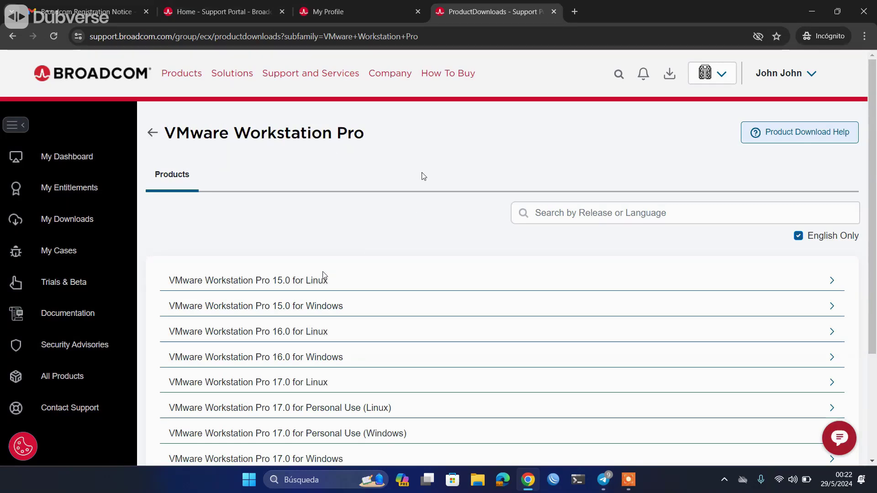
Step: Expand the Workstation Pro 17.0 for Personal Use (Windows) releases in the downloads list
scroll(355, 299, down, 3)
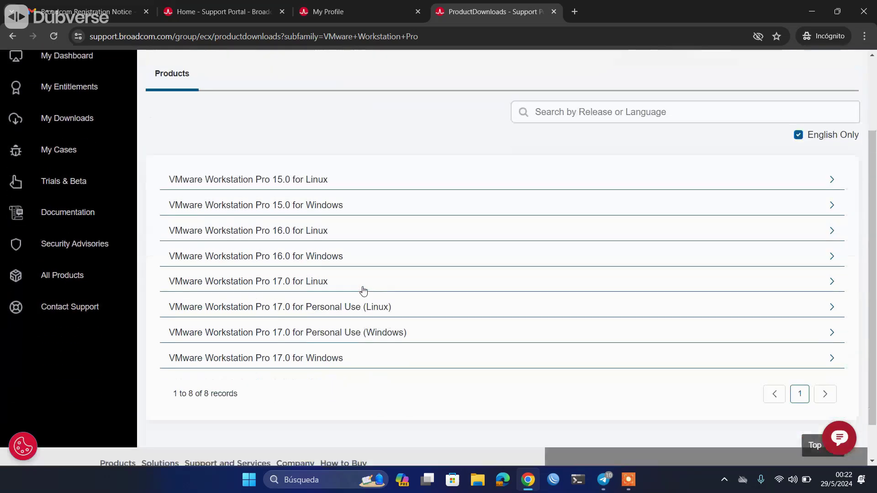
scroll(362, 290, up, 1)
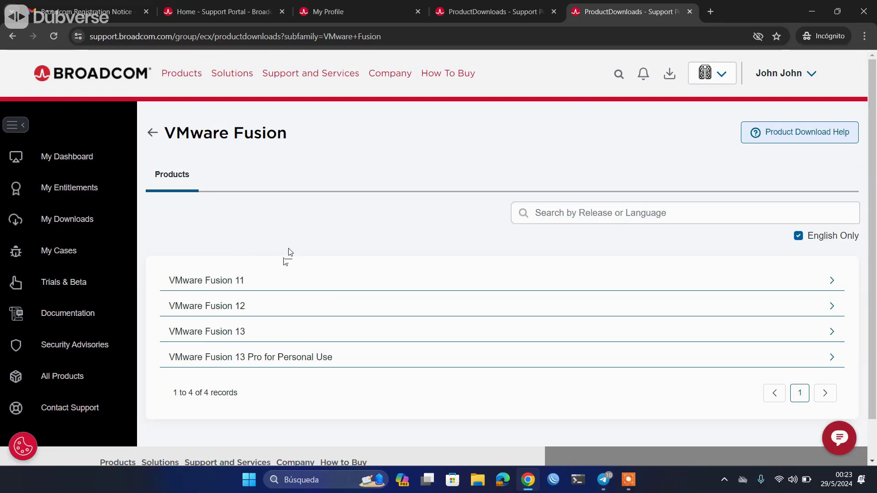
click(521, 12)
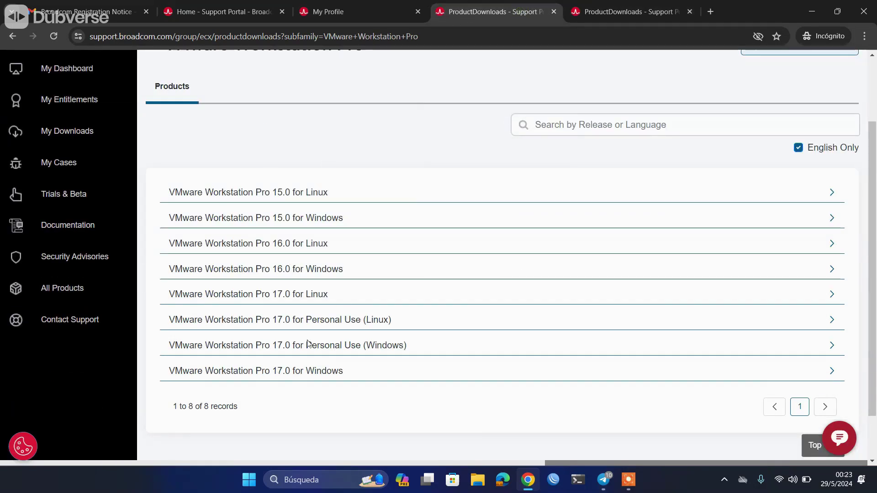
click(368, 348)
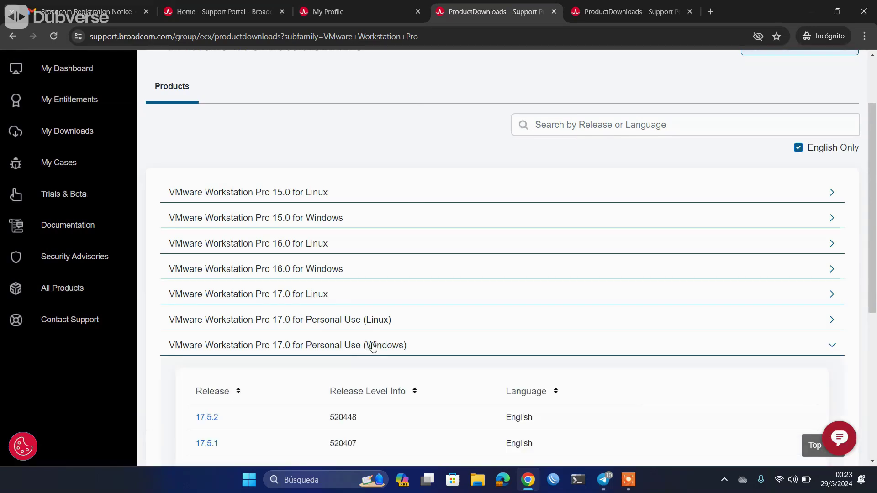
scroll(373, 347, down, 3)
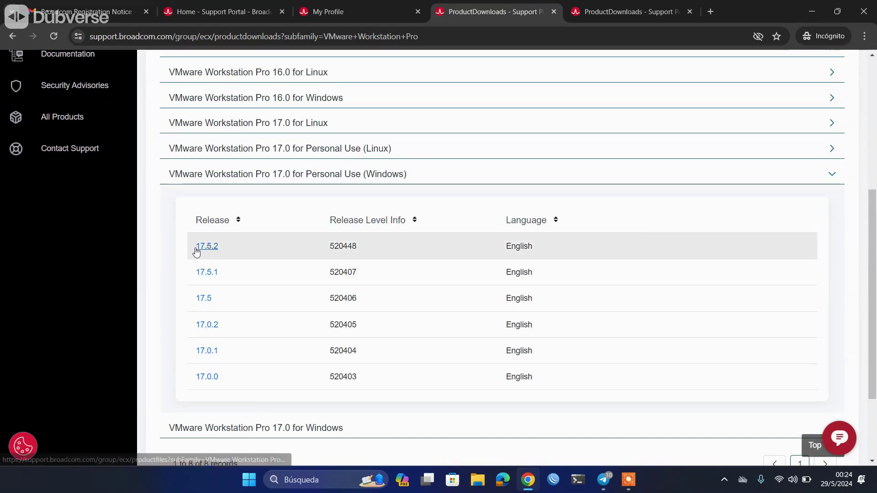
Step: Open the 17.5.2 release, accept the Terms and Conditions, and request the Windows installer
click(207, 246)
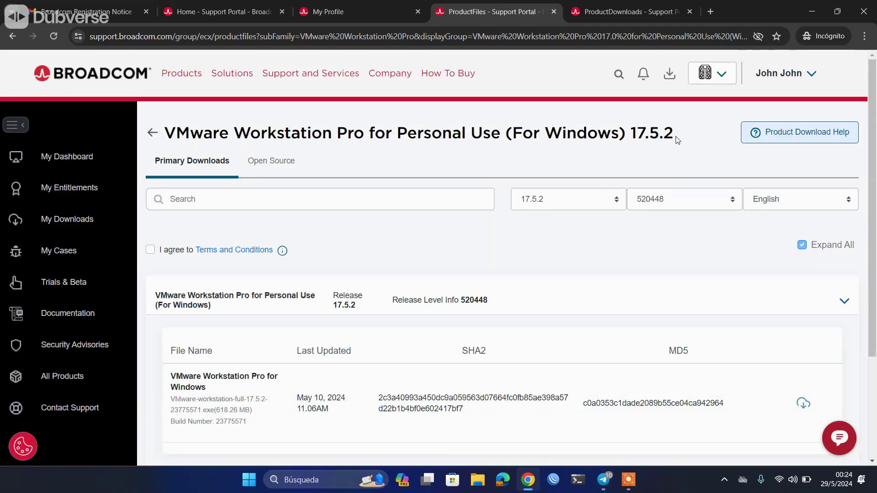
click(171, 253)
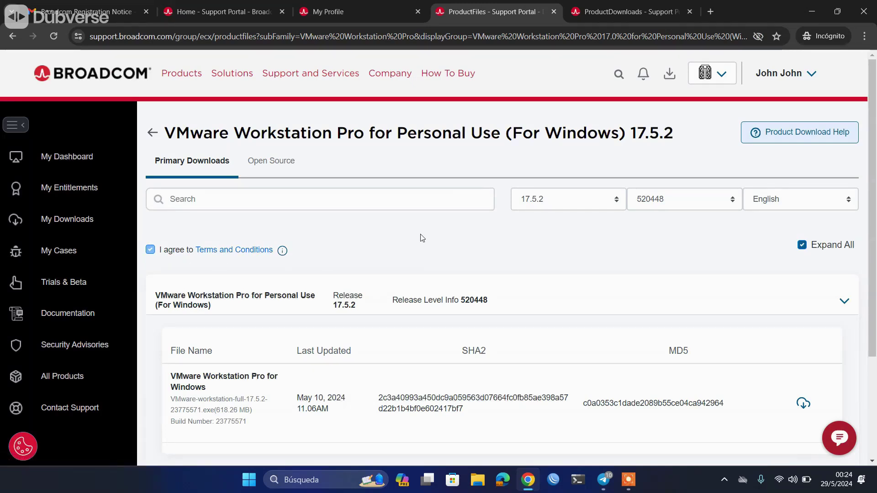
scroll(422, 238, down, 2)
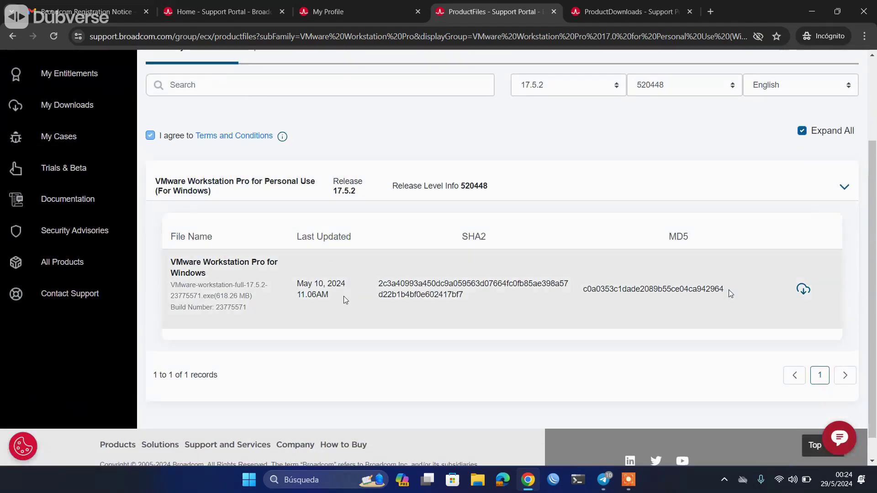
click(803, 291)
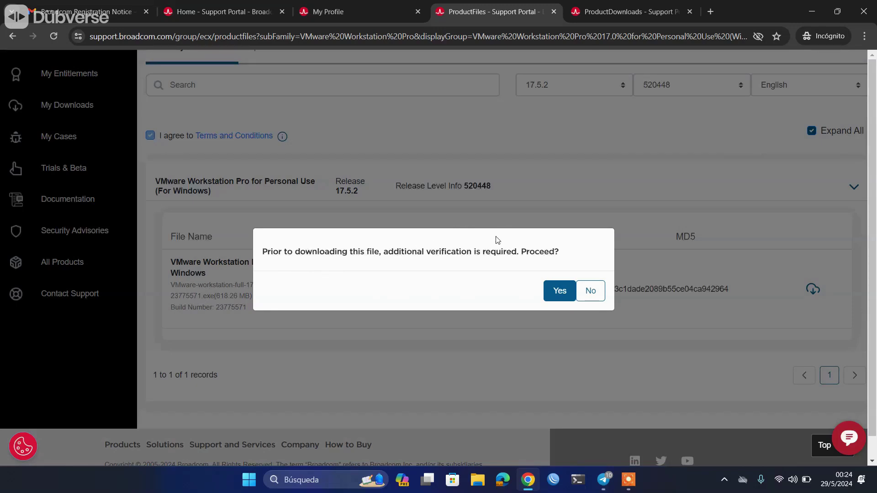
Step: Confirm the verification prompt and submit the Trade Compliance form with I Agree selected
click(560, 291)
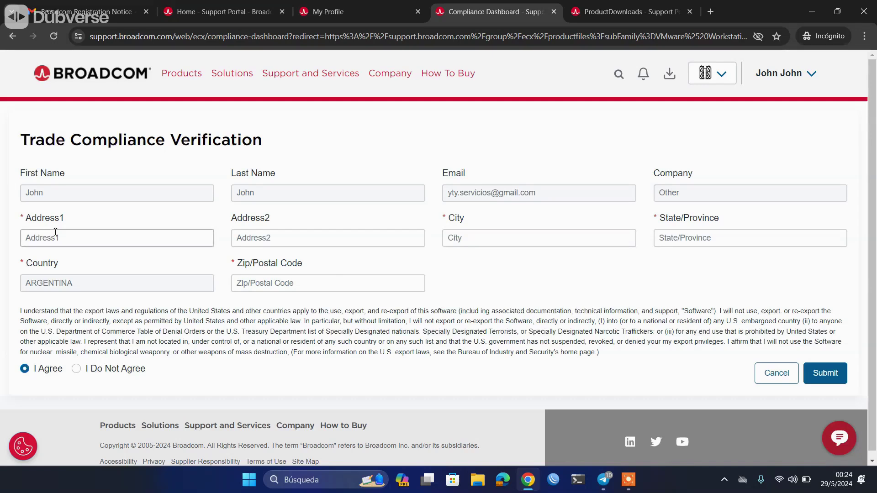
click(821, 378)
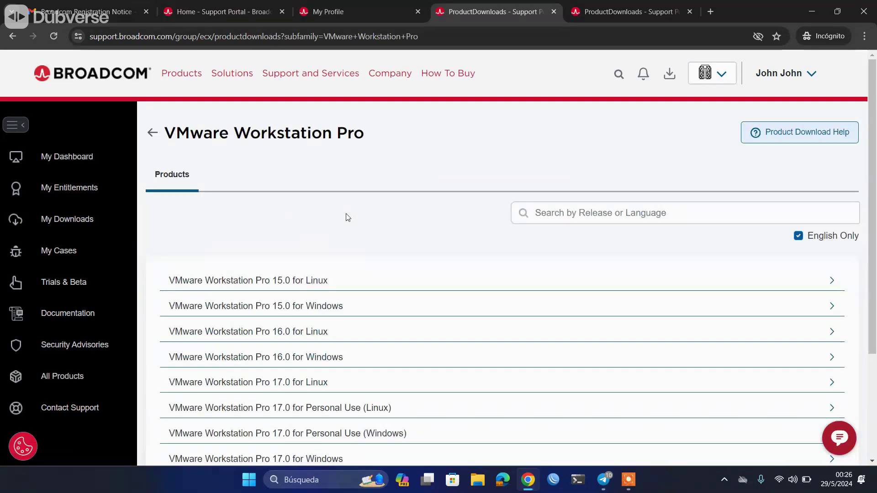
Step: Reopen the 17.0 for Personal Use (Windows) 17.5.2 release and download its installer
scroll(346, 213, down, 3)
click(345, 290)
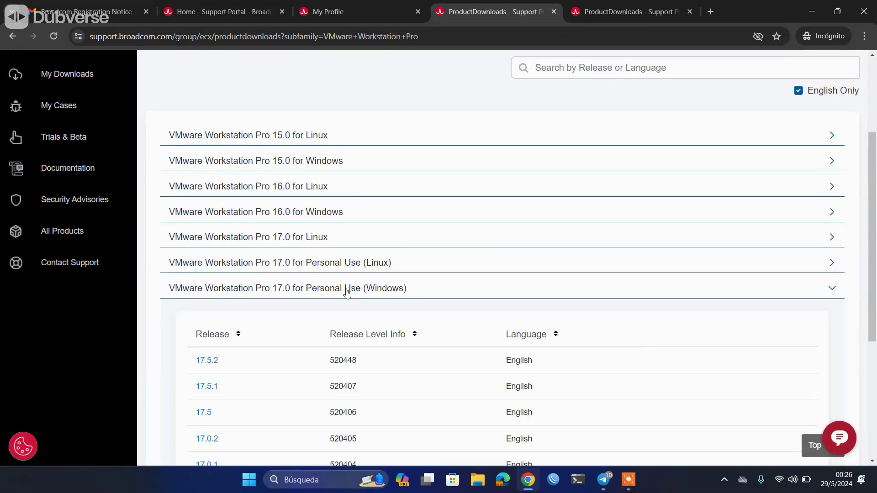
scroll(242, 324, down, 2)
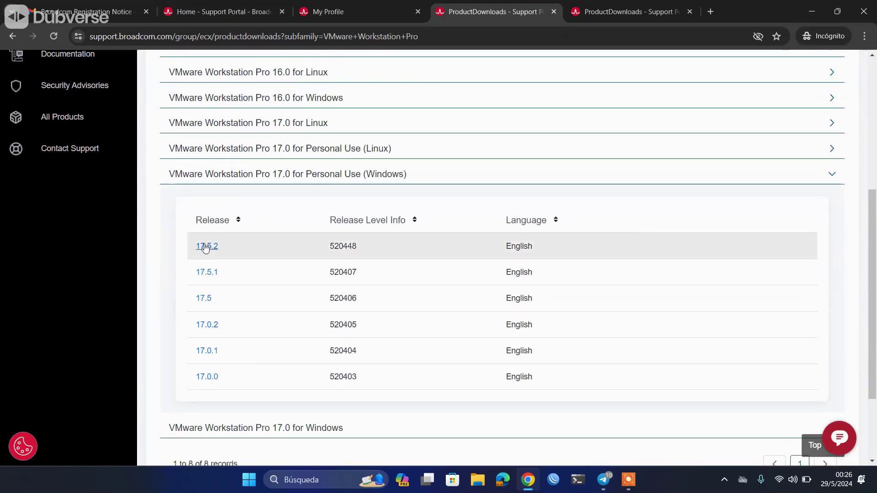
click(207, 247)
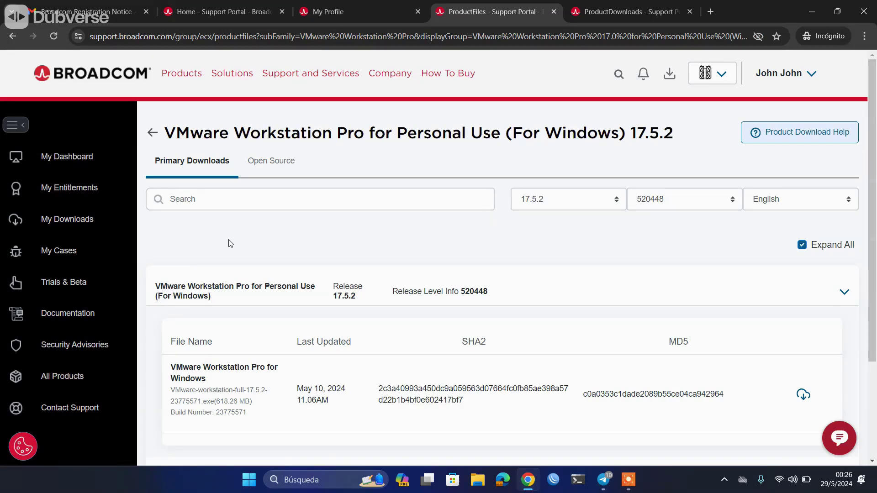
scroll(654, 262, down, 1)
scroll(654, 262, down, 2)
click(803, 282)
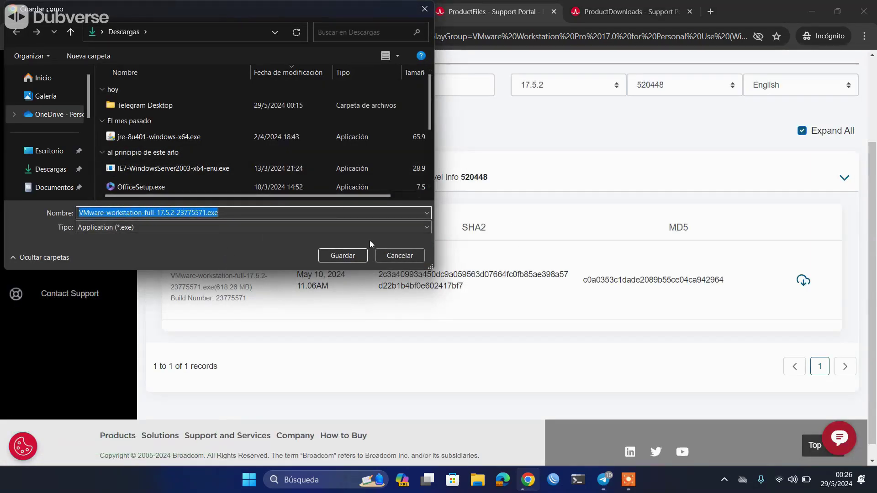
Step: Save the Windows installer to Descargas and expand the 17.0 for Personal Use (Linux) releases
click(337, 259)
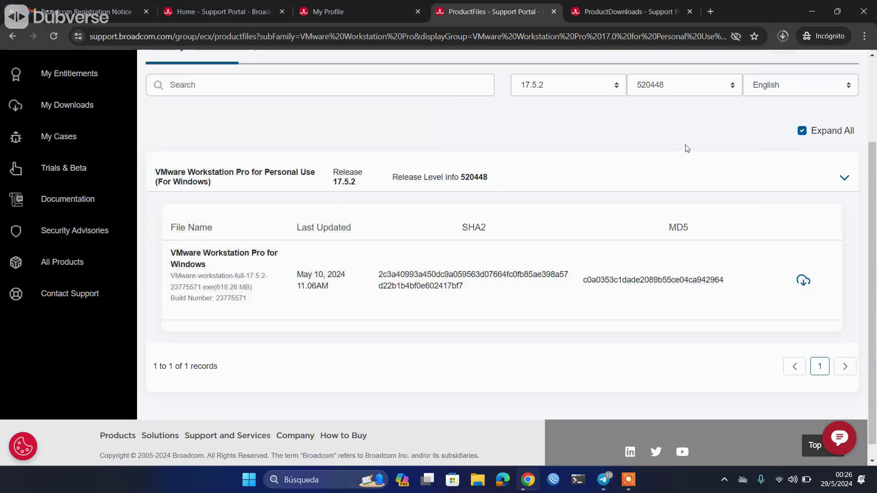
key(alt+Left)
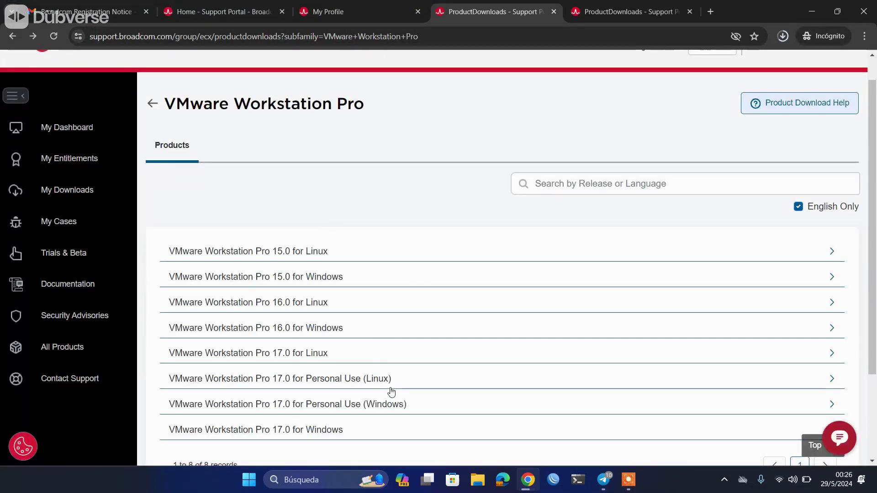
click(372, 377)
scroll(369, 375, down, 4)
scroll(274, 351, up, 1)
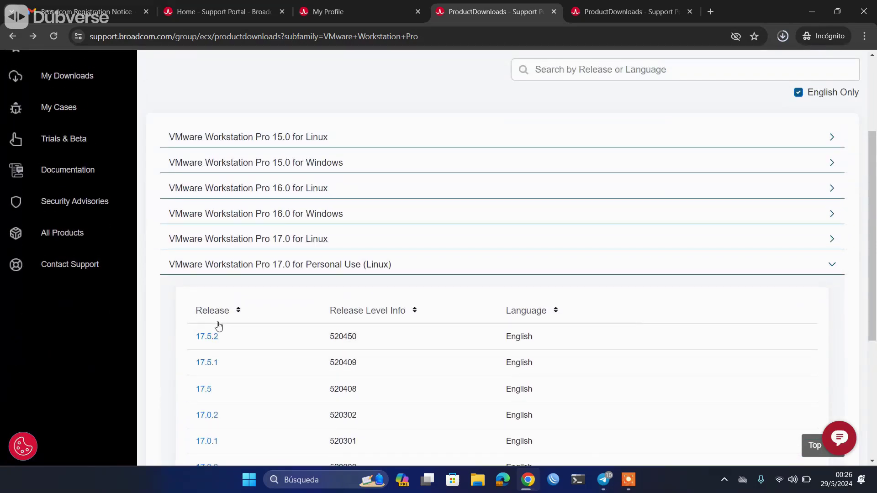
Step: Download the 17.5.2 Linux bundle with terms accepted, saving it to Descargas
click(212, 340)
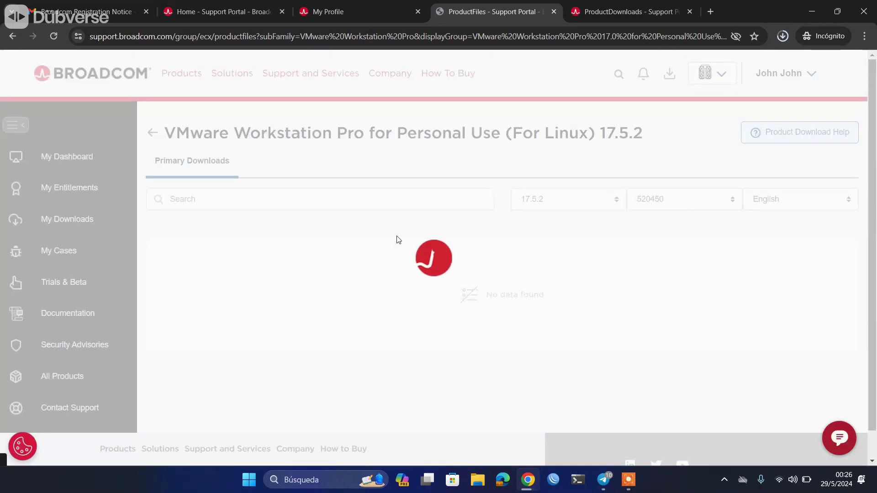
click(151, 249)
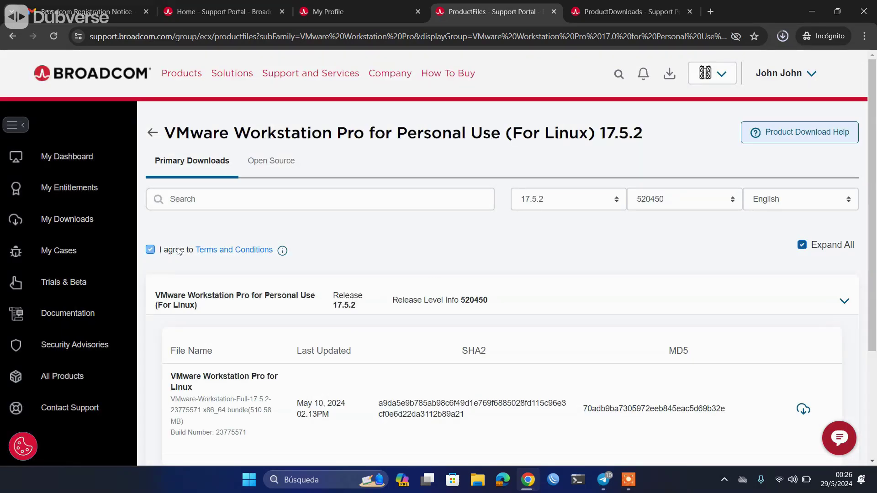
scroll(777, 304, down, 3)
click(803, 296)
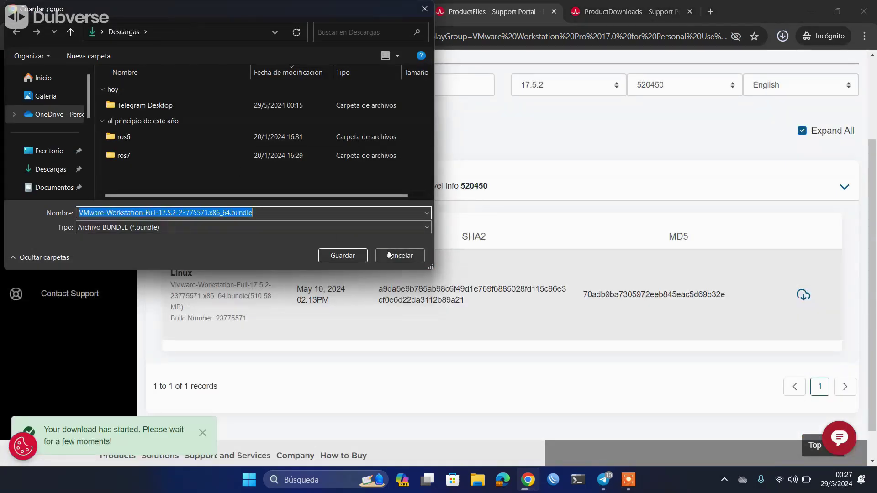
click(349, 256)
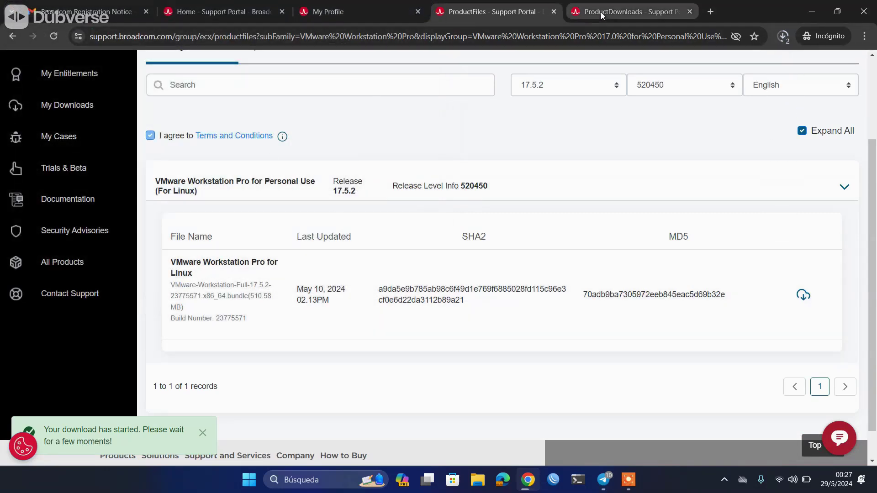
click(594, 12)
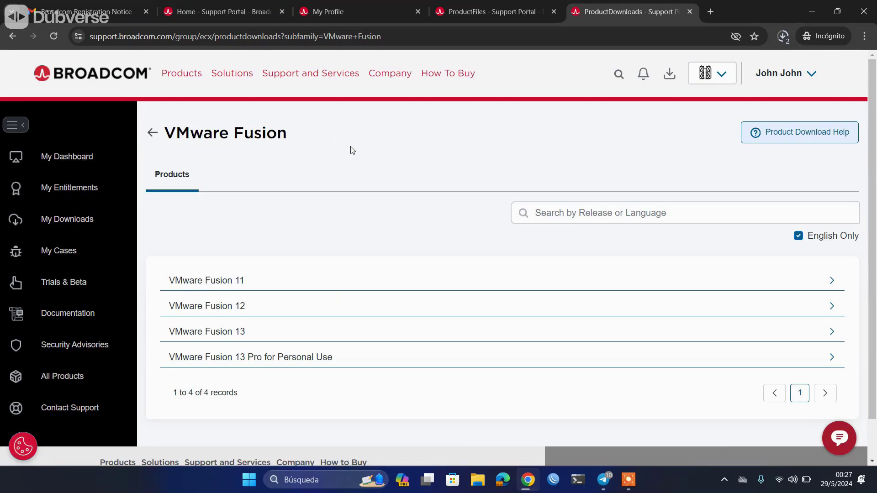
Step: Download the VMware Fusion 13.5.2 installer, then run the Workstation 17.5.2 Windows installer from downloads
click(298, 357)
scroll(297, 355, down, 3)
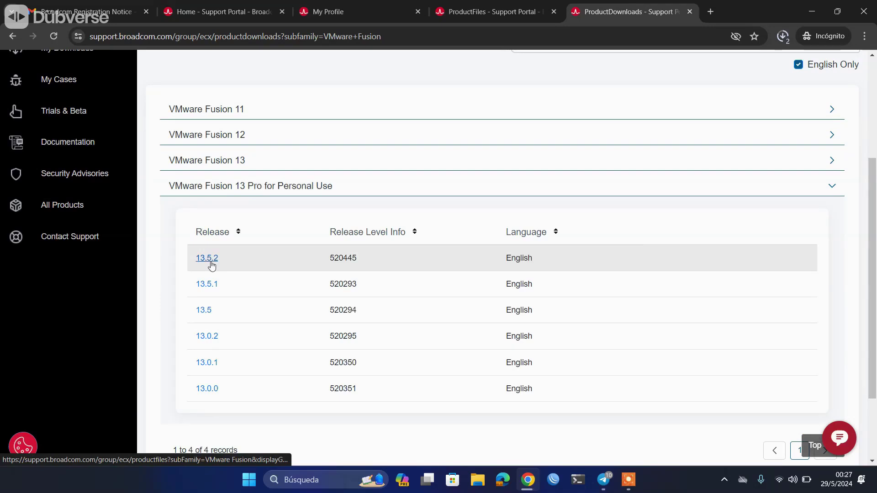
click(210, 262)
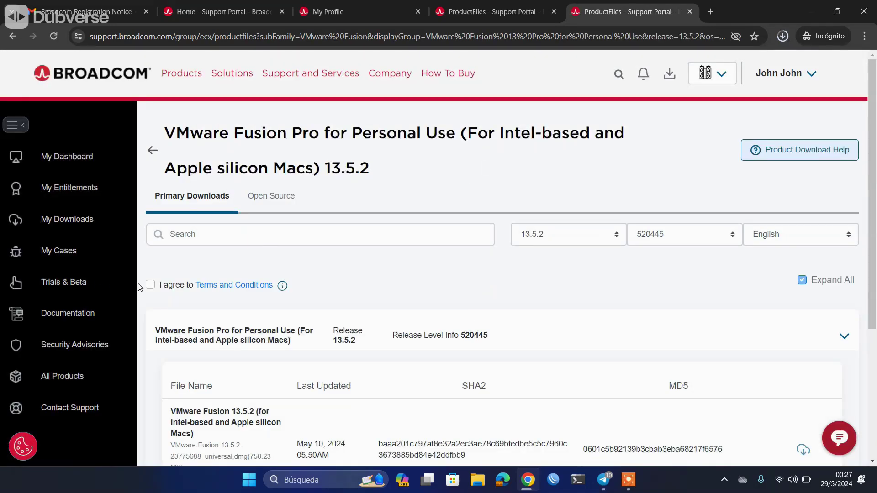
click(150, 285)
scroll(366, 298, down, 4)
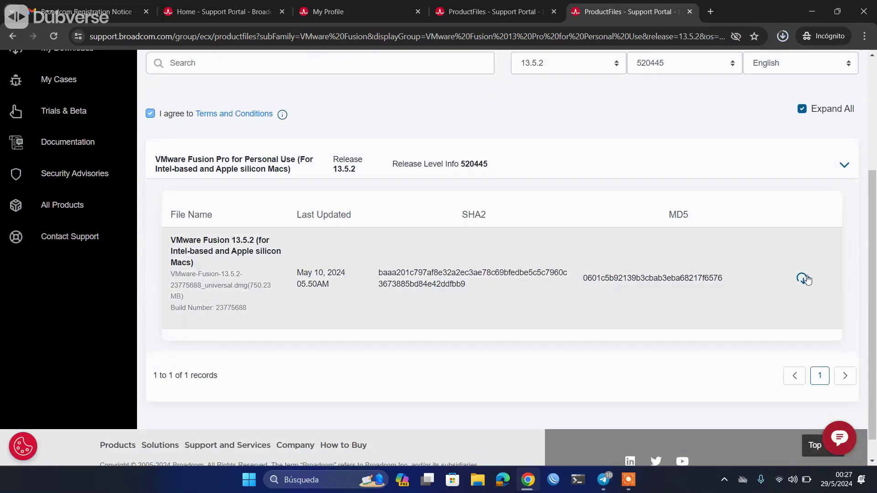
click(804, 278)
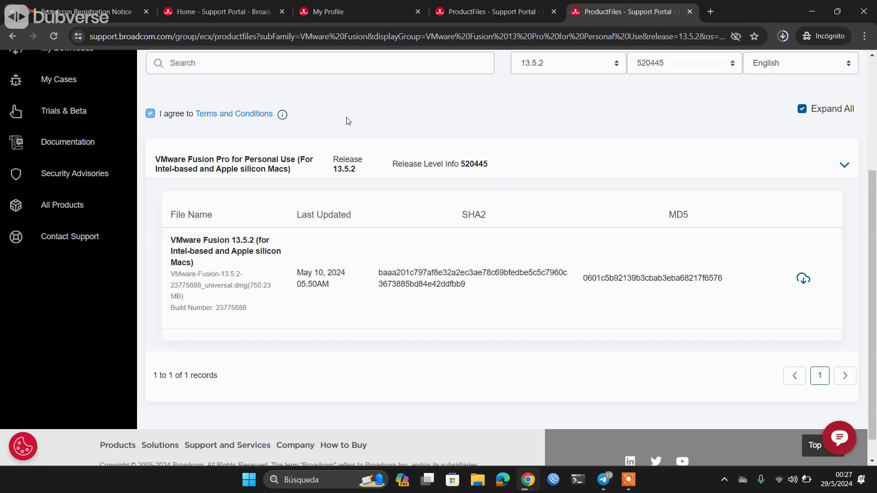
click(783, 37)
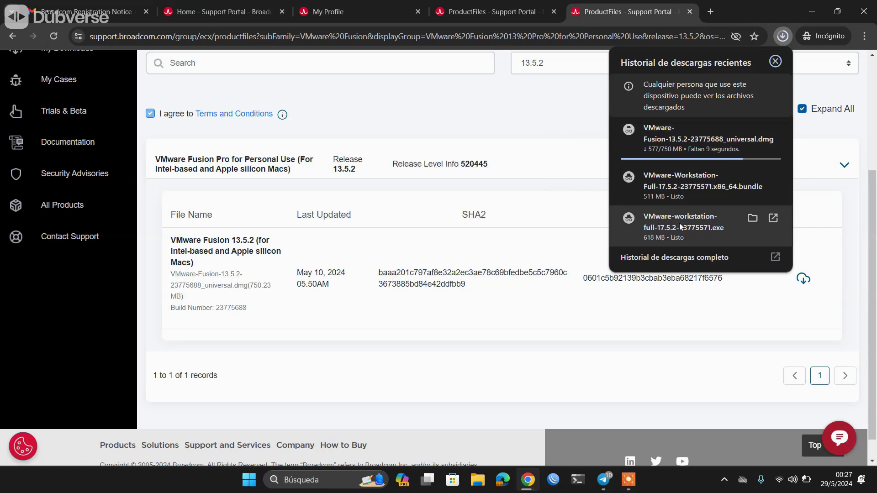
click(678, 223)
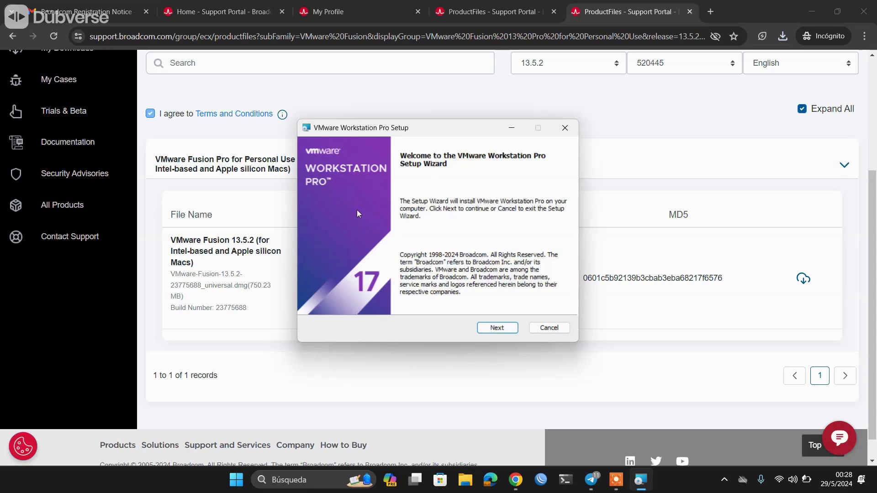
Step: Accept the license agreement and include the Enhanced Keyboard Driver in the installation
click(496, 328)
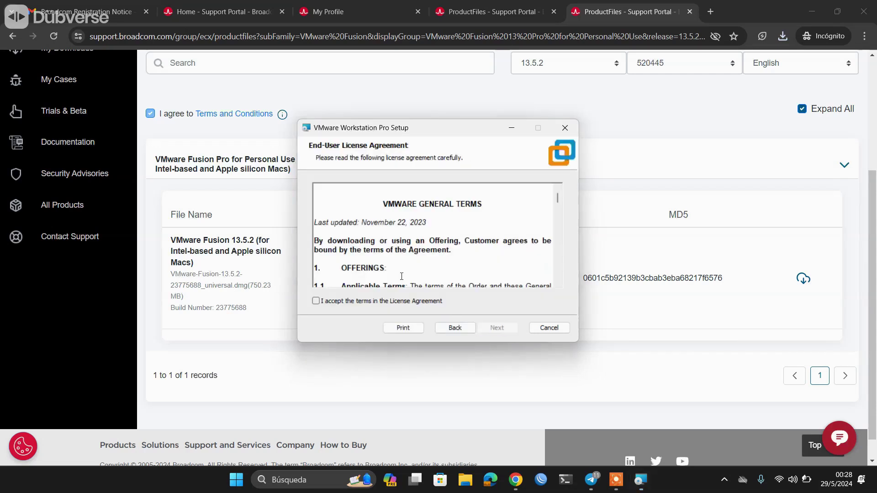
click(346, 304)
click(503, 329)
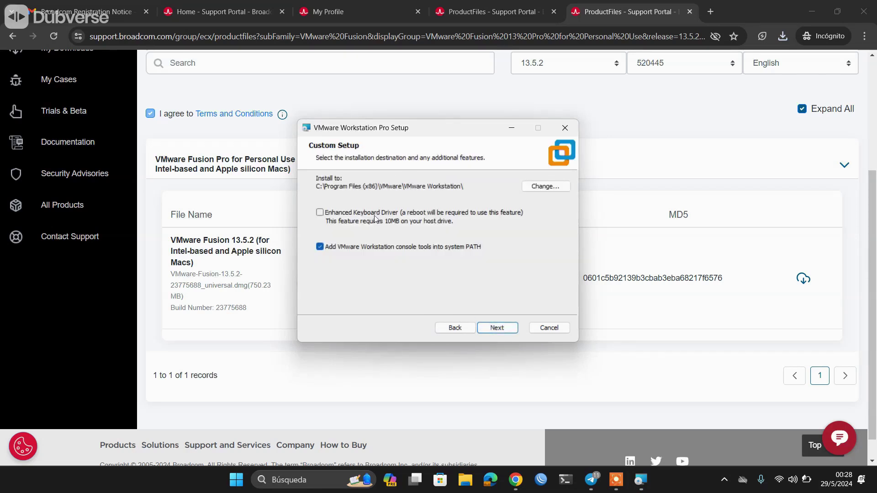
click(374, 215)
Step: Keep the default update and CEIP settings, skip the license key, and finish installing
click(501, 327)
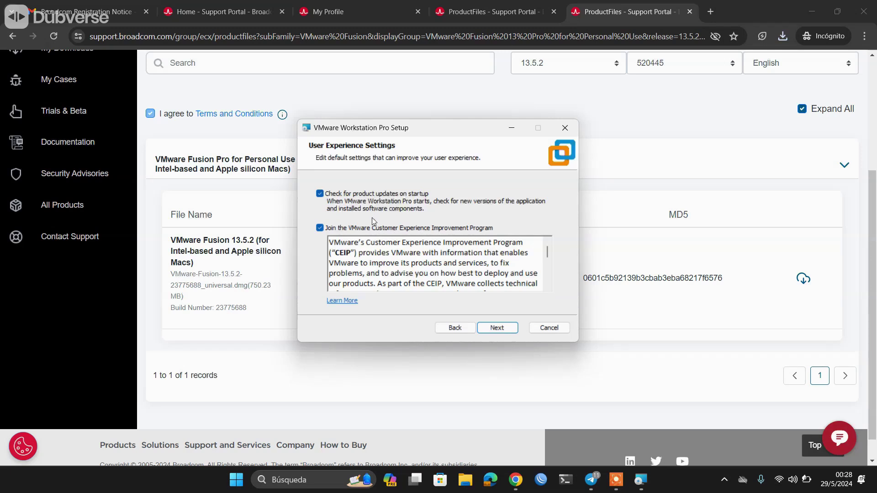
click(497, 328)
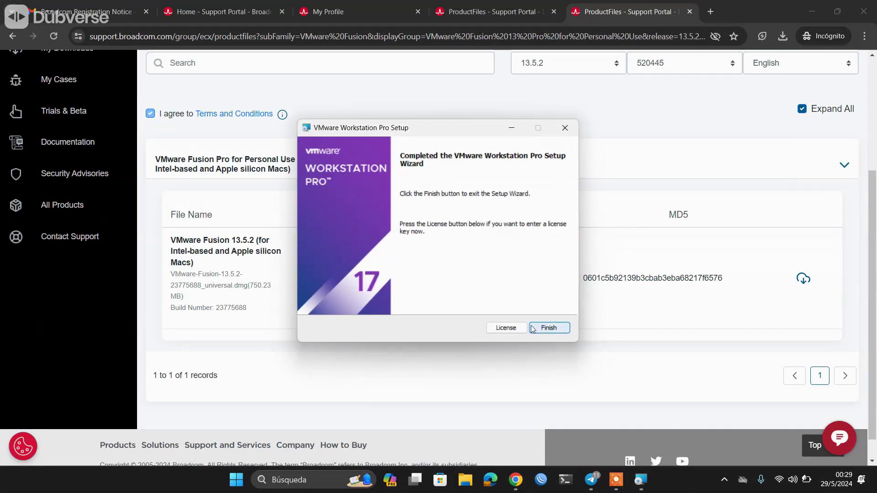
click(492, 330)
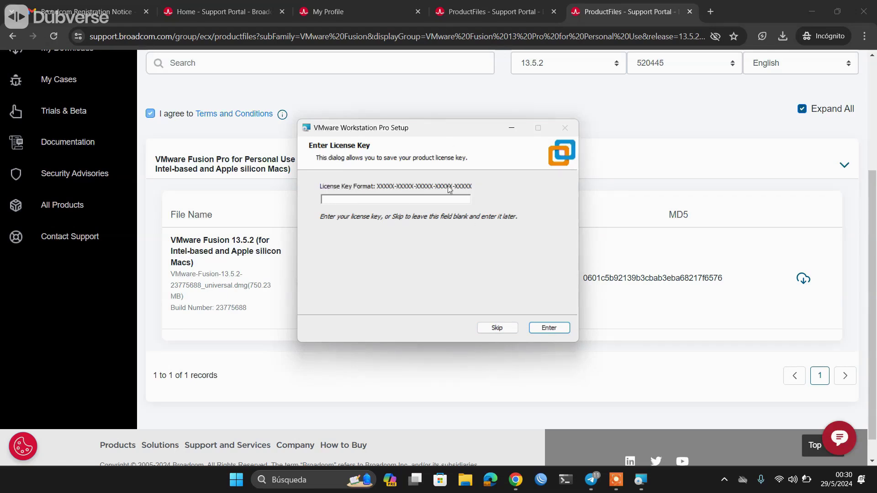
click(497, 328)
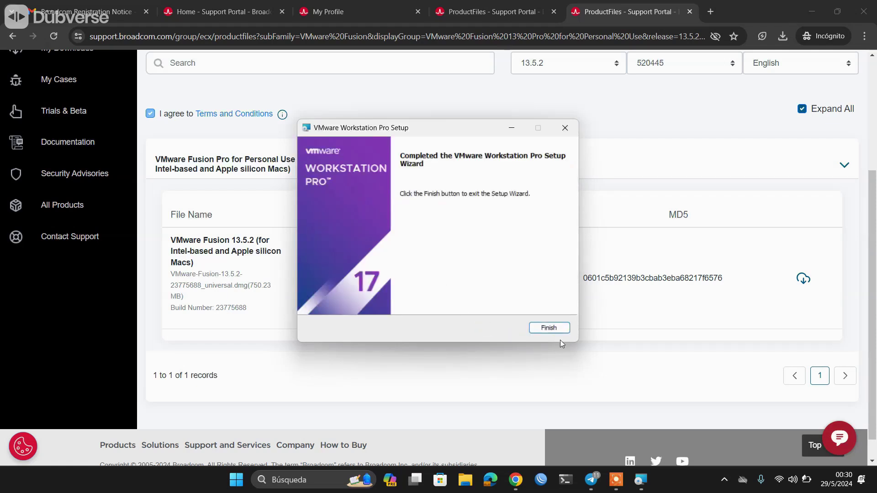
click(556, 328)
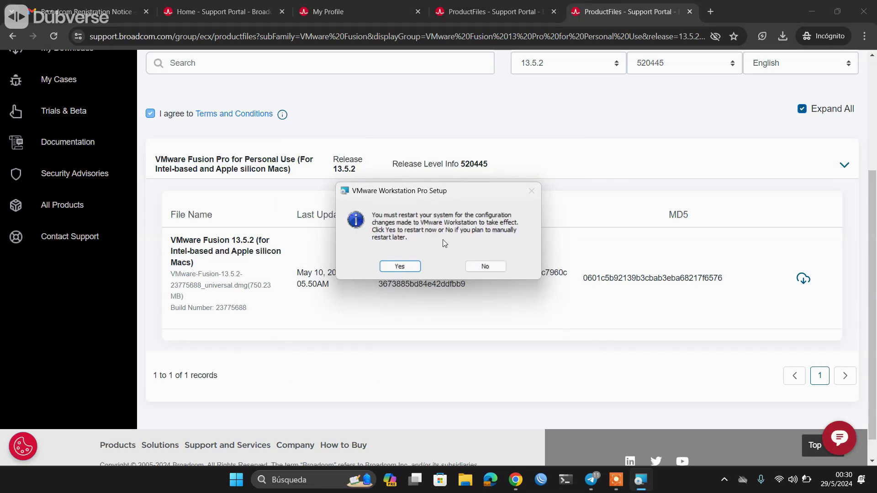
Step: Postpone the restart and open Download History in the Broadcom Download Manager
click(475, 269)
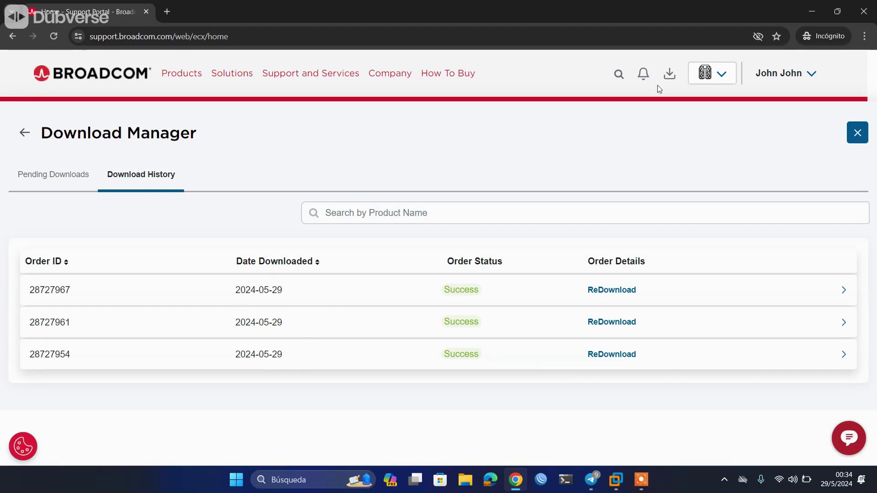
click(721, 75)
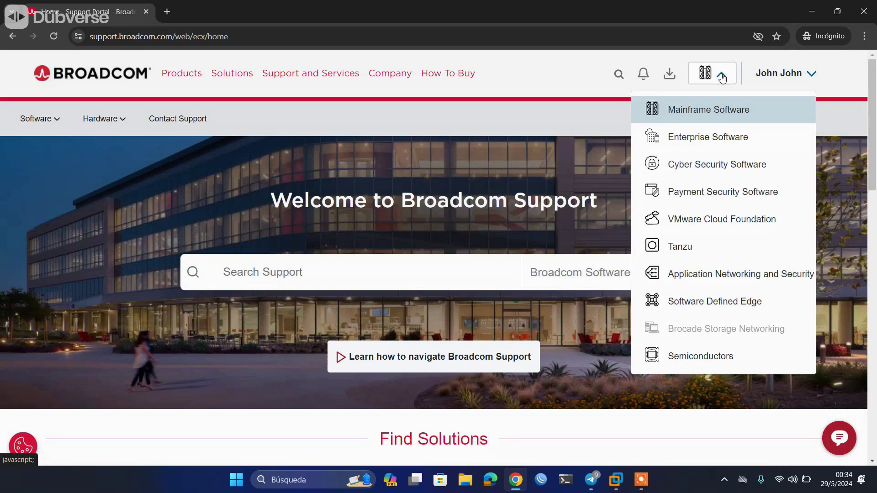
click(670, 75)
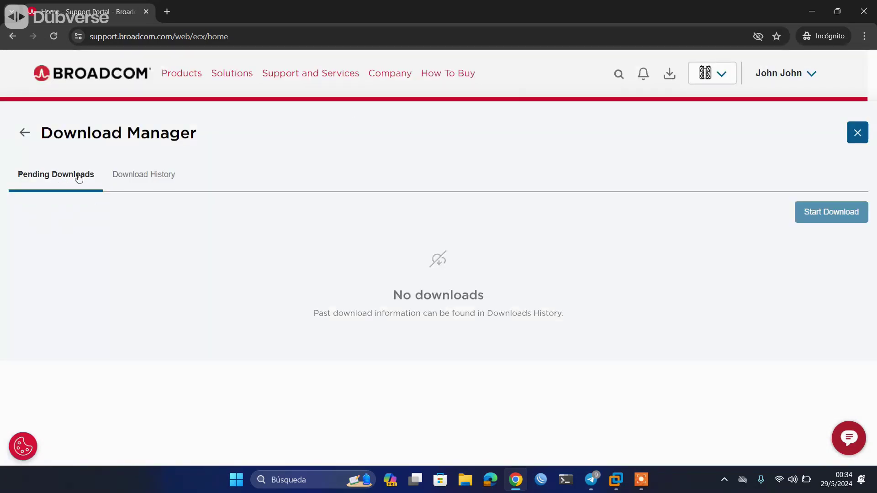
click(116, 180)
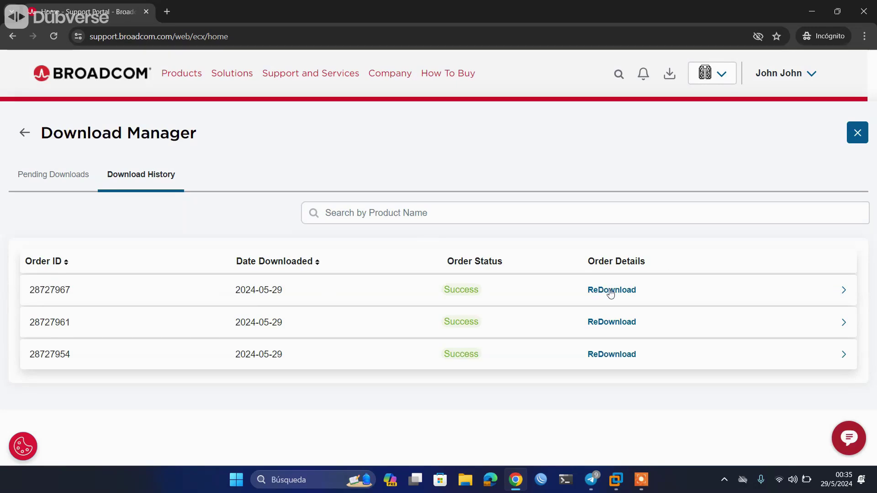
Step: Expand the Fusion, Linux and Windows Workstation orders, then bring up the Workstation 17 welcome dialog
click(843, 291)
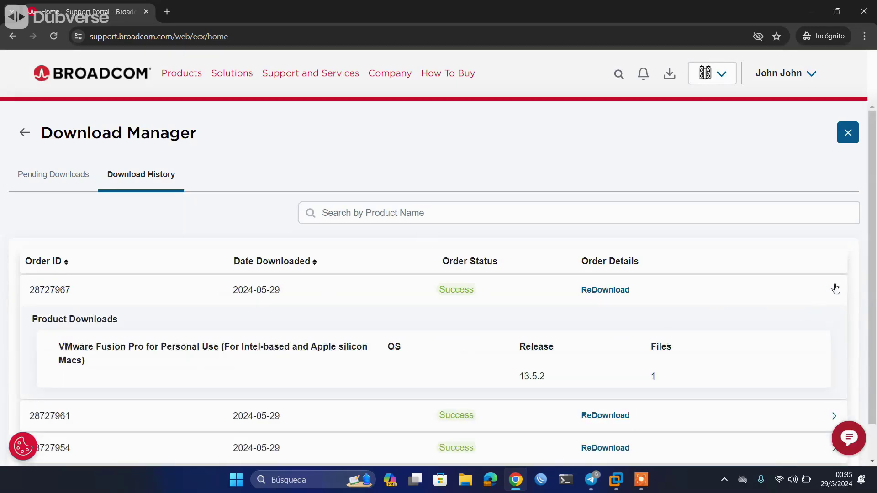
scroll(235, 368, down, 1)
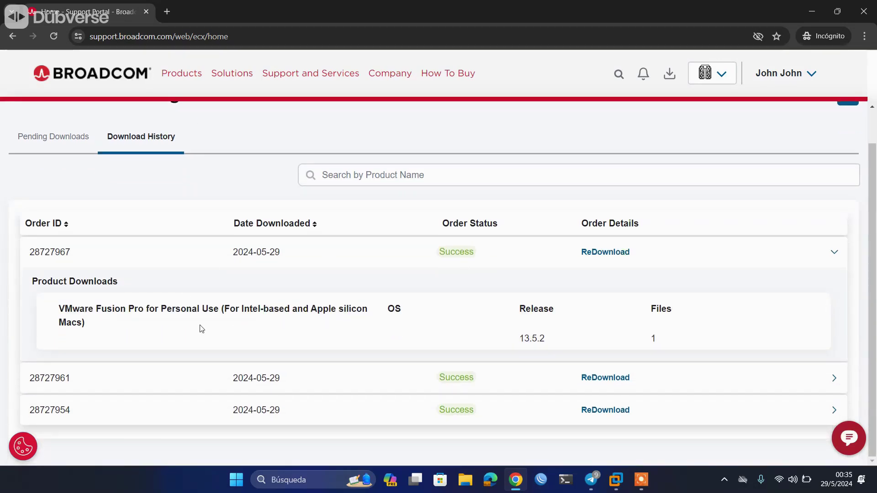
click(830, 378)
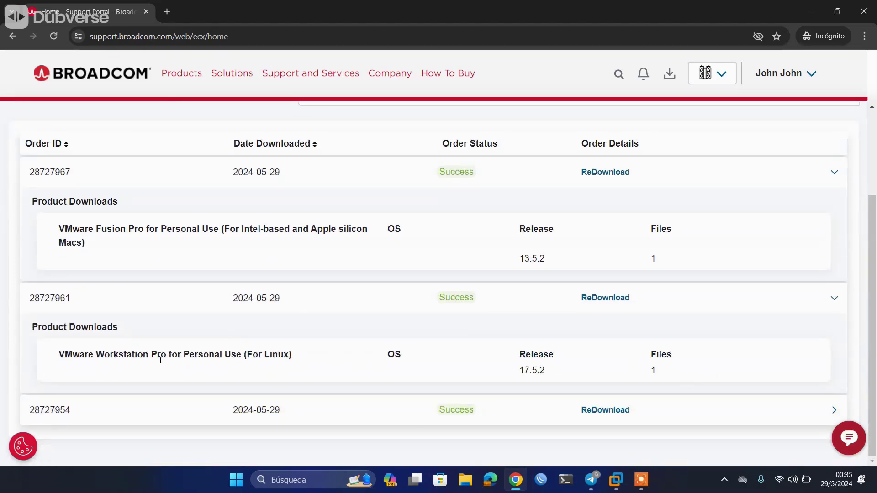
click(828, 412)
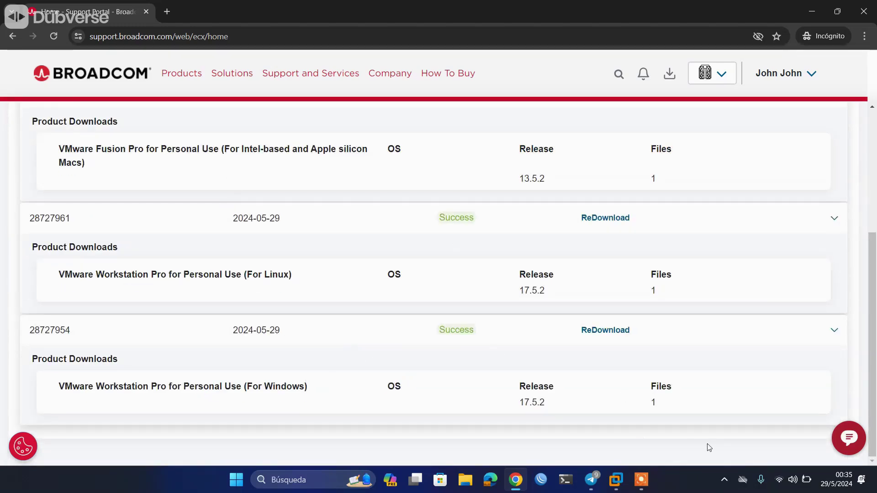
click(615, 482)
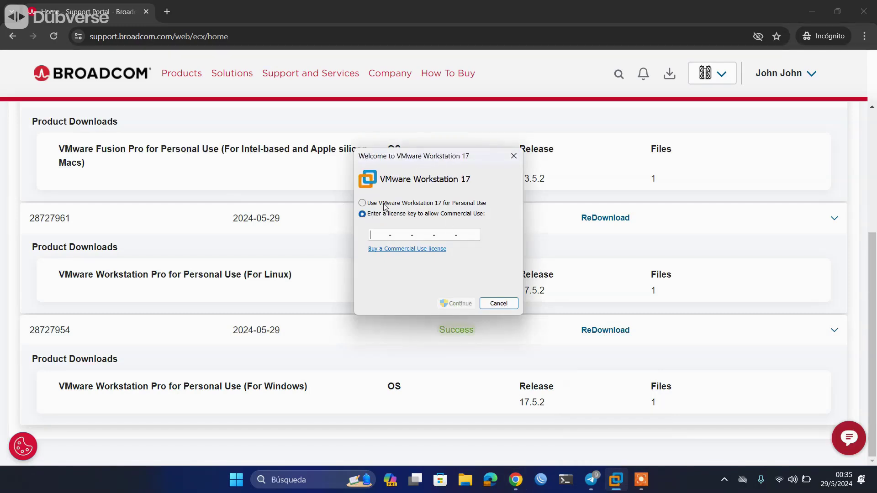
Step: Choose 'Use VMware Workstation 17 for Personal Use', continue, and maximize the Workstation window
click(461, 206)
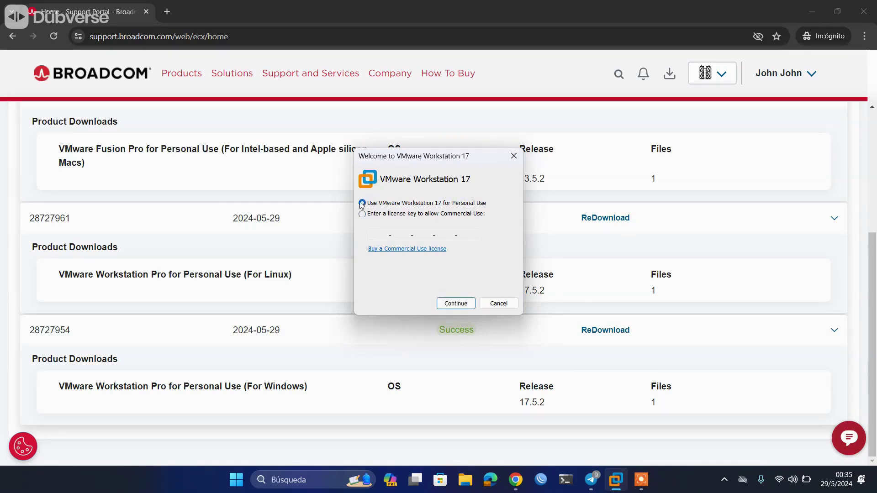
click(462, 304)
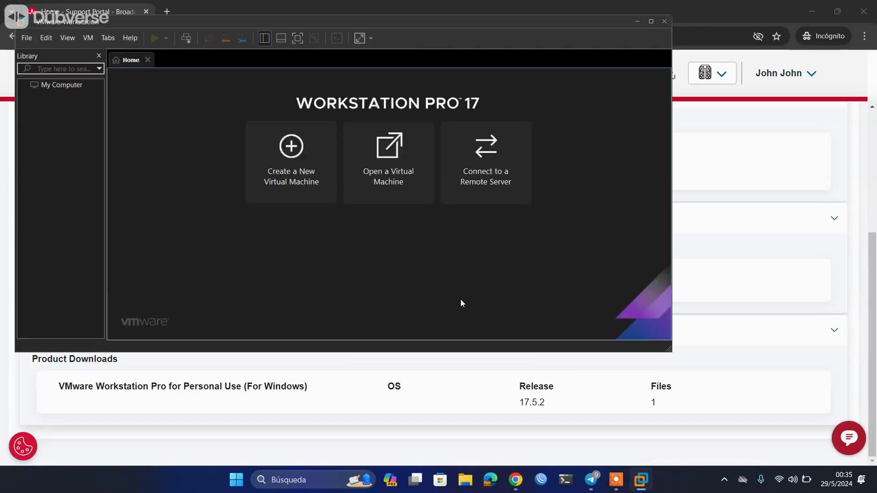
double_click(558, 22)
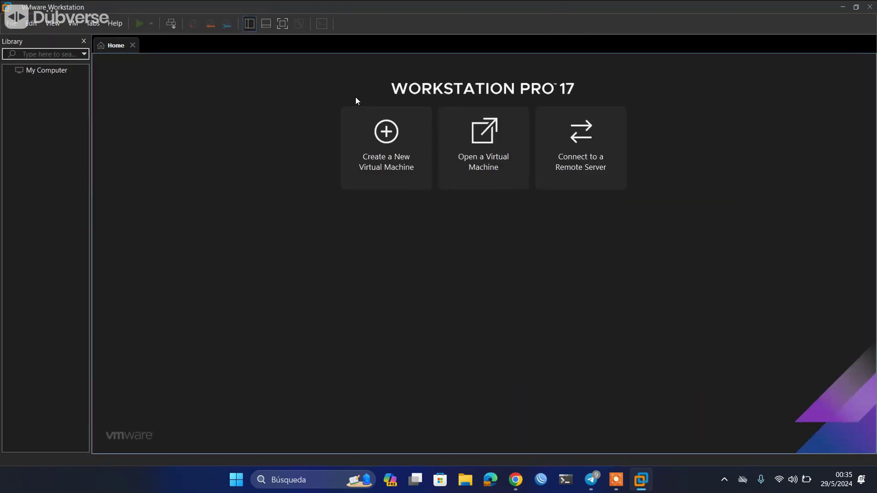